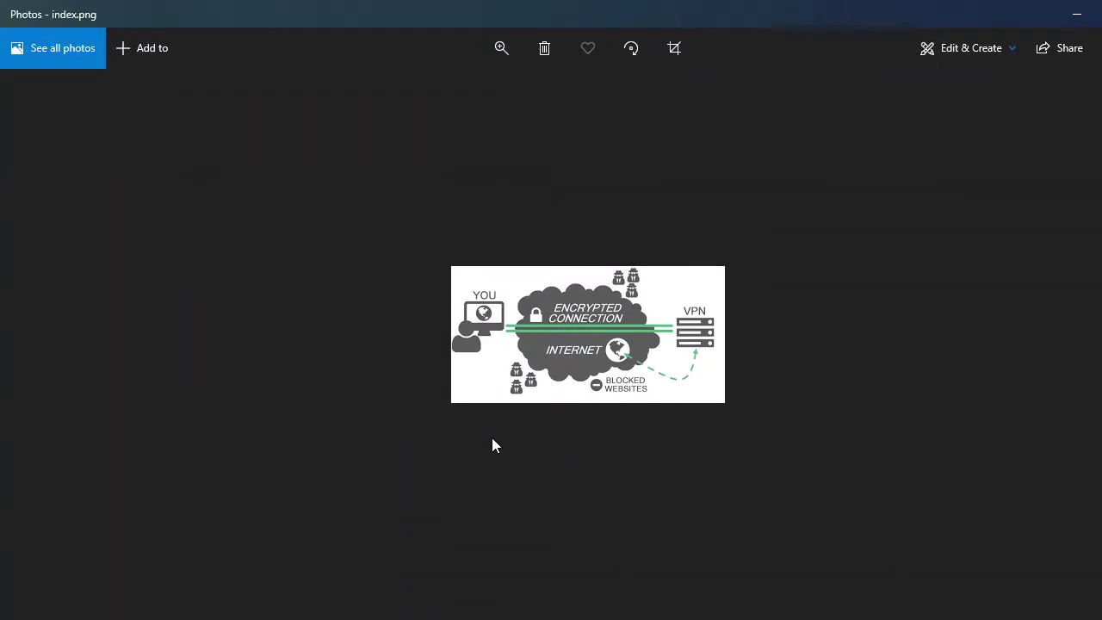
Step: Zoom in on the index.png VPN diagram in Photos
click(501, 47)
click(534, 97)
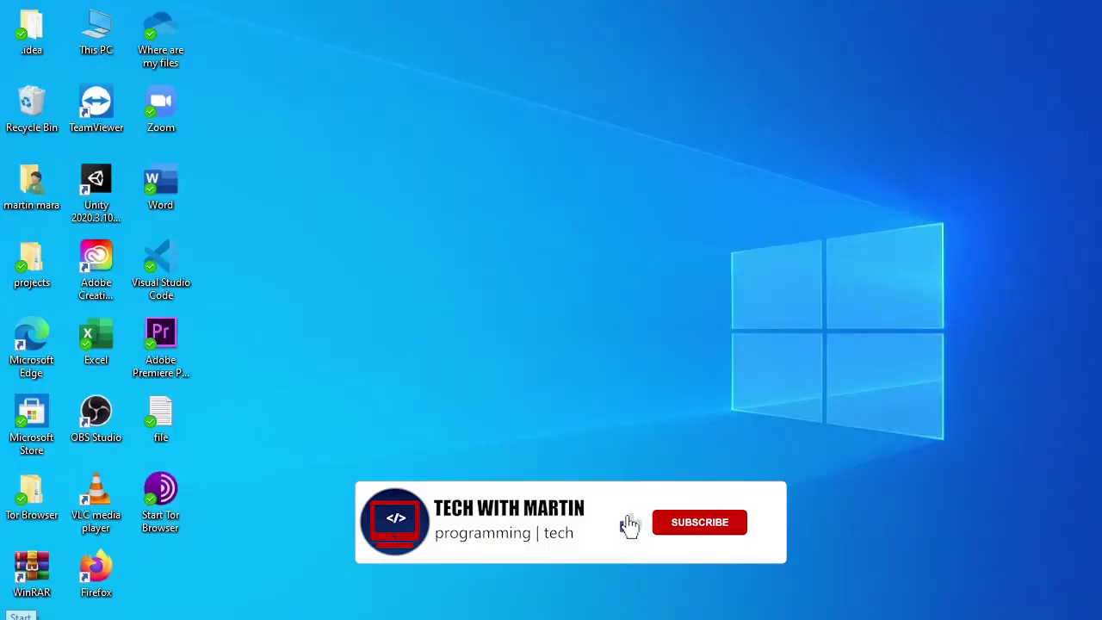
Step: Launch Settings from Start, search 'vpn', and open the VPN settings page
click(21, 613)
click(23, 575)
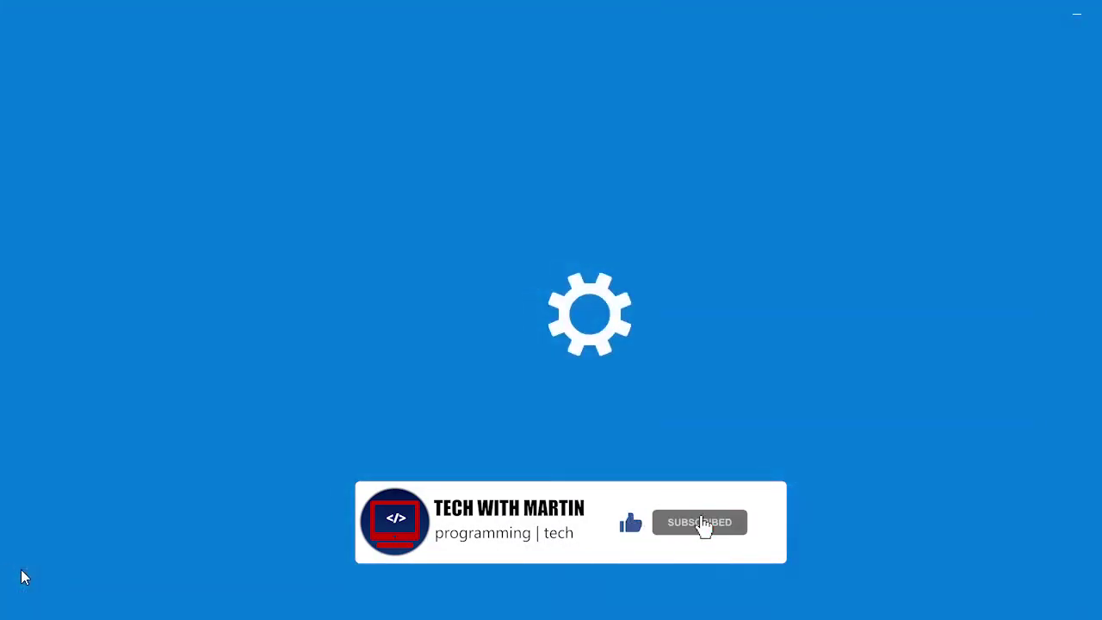
text(vpn)
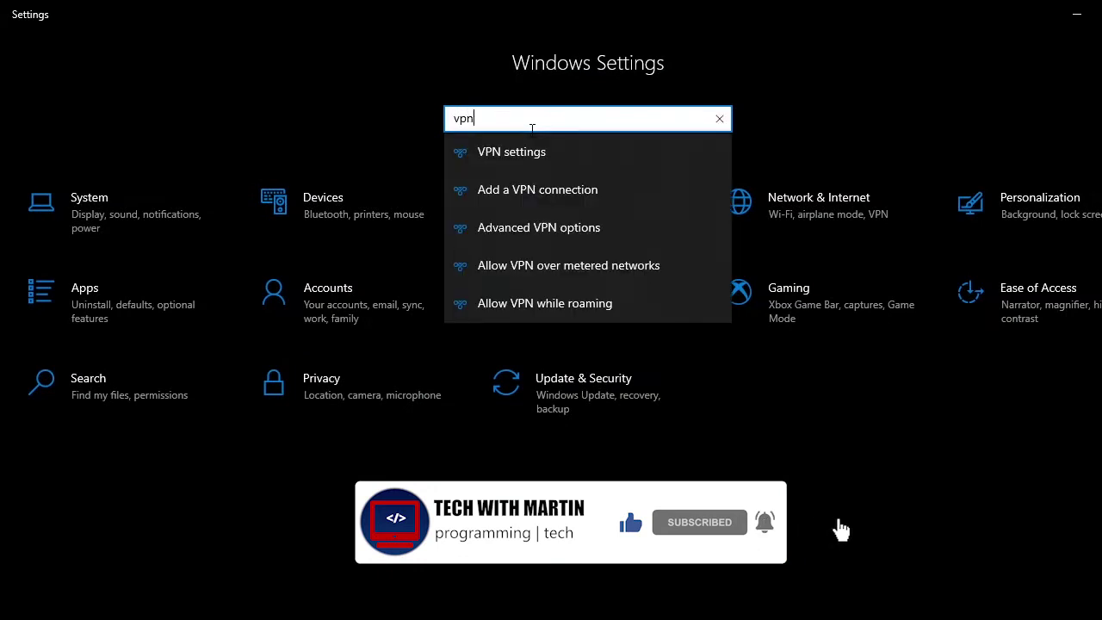
key(Return)
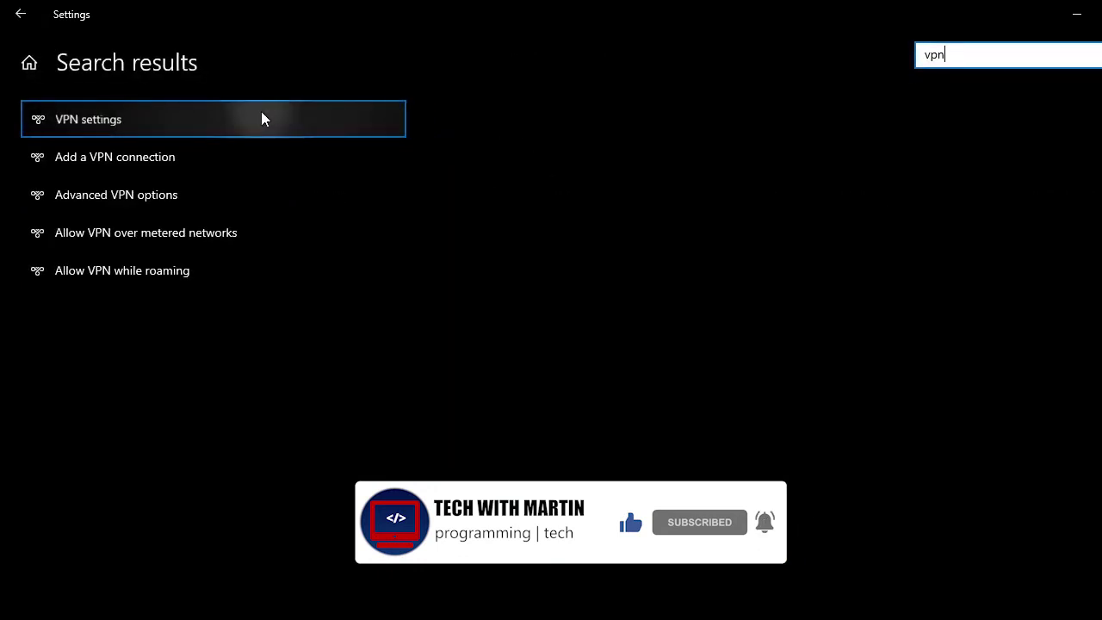
click(264, 117)
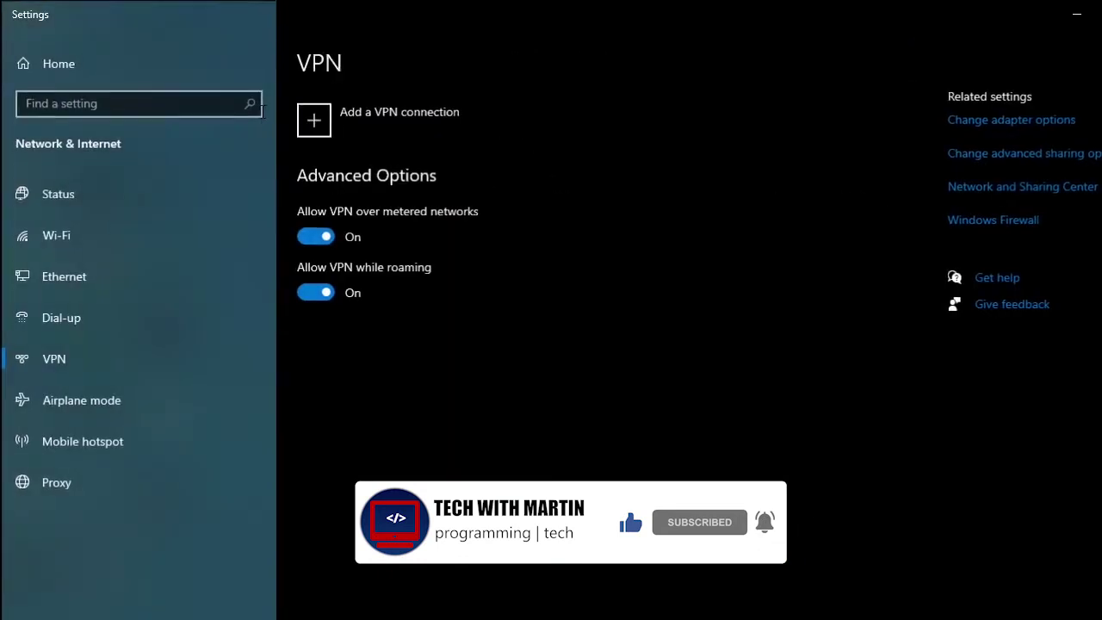
Step: Add a VPN connection with provider Windows (built-in) and connection name 'youtube'
click(315, 119)
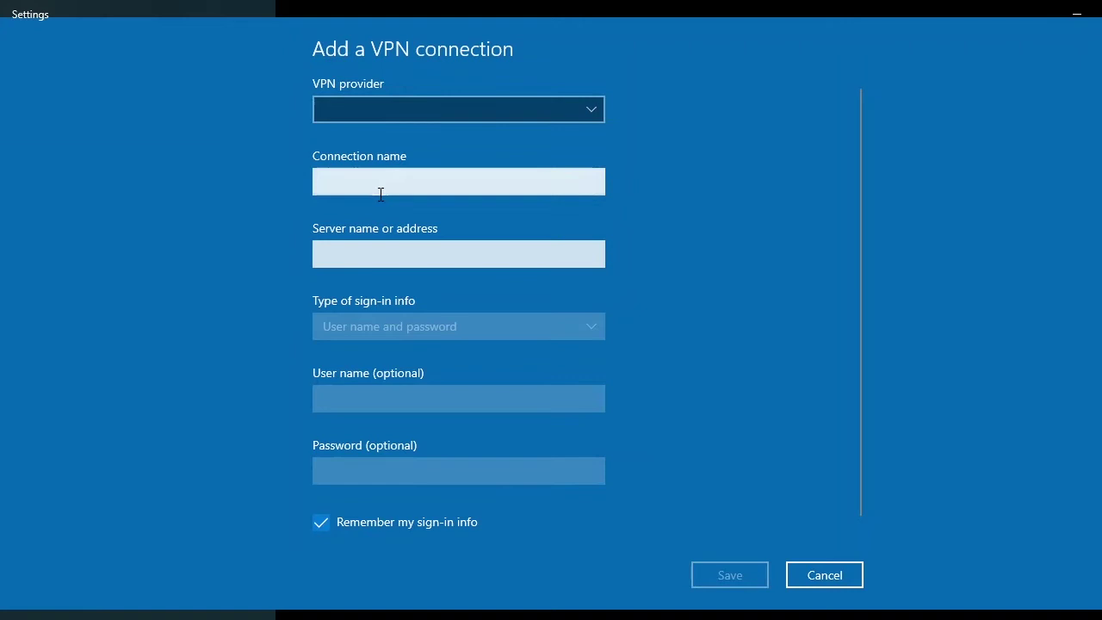
click(437, 107)
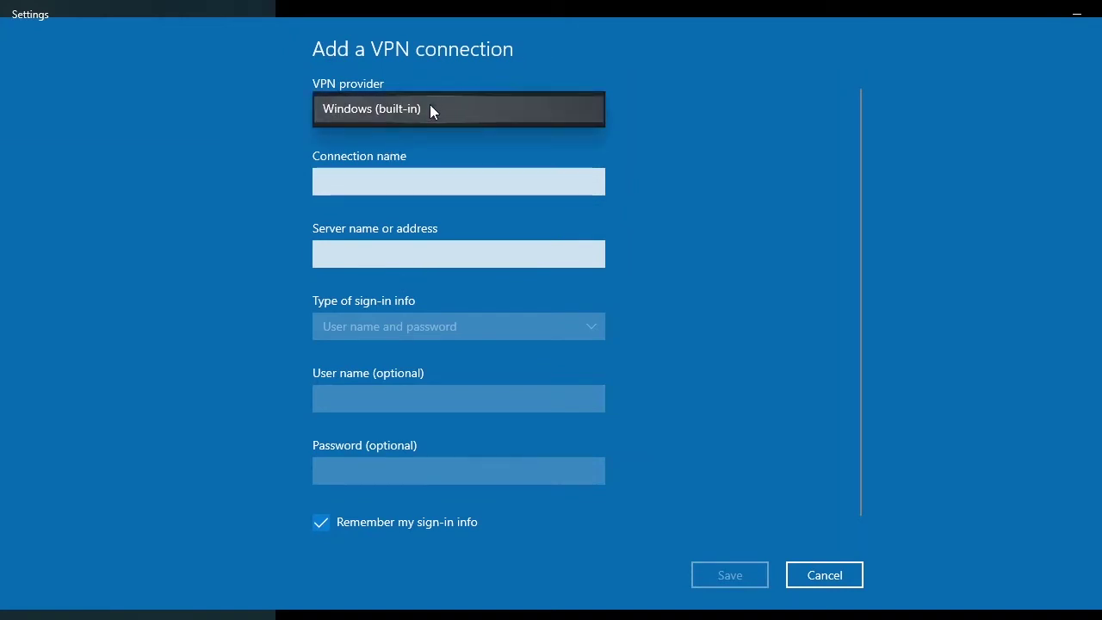
click(254, 101)
click(375, 107)
click(393, 109)
click(409, 181)
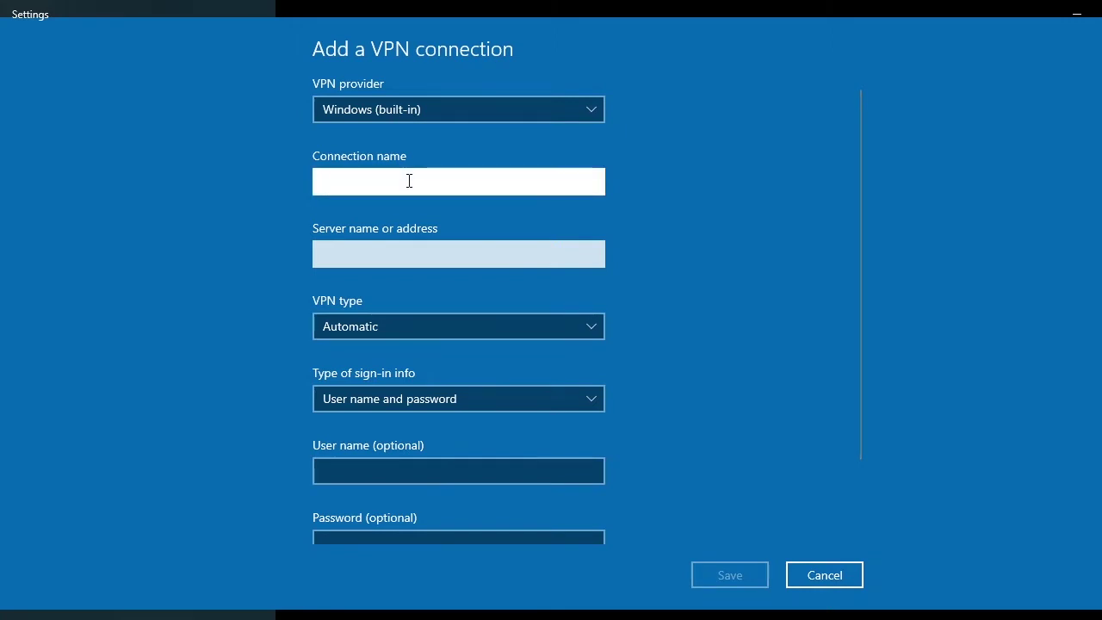
text(youtube)
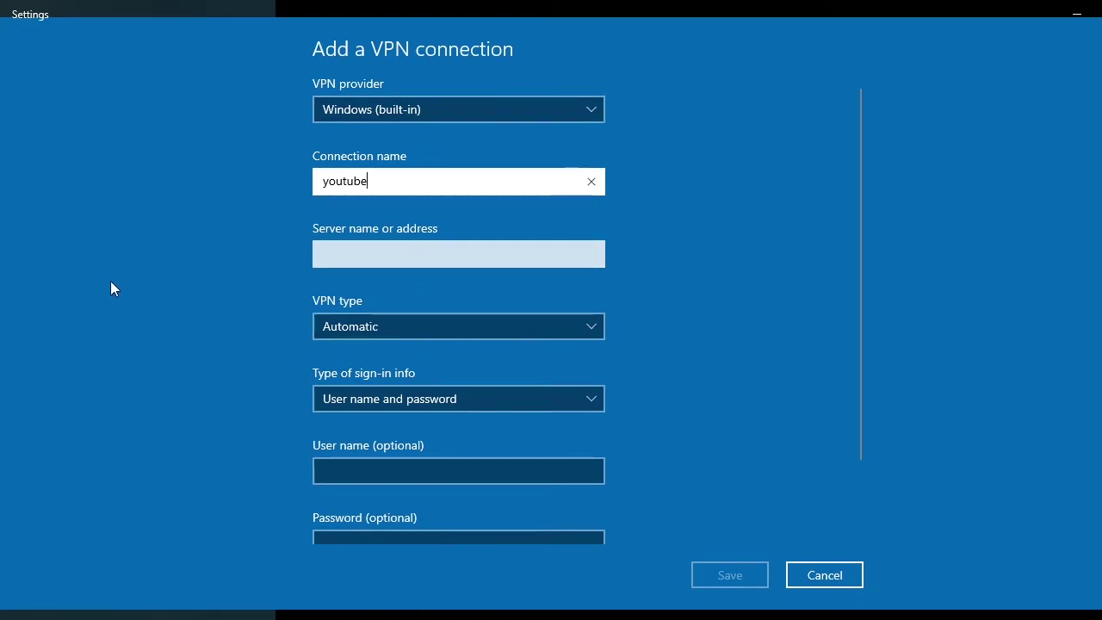
Step: Bring up the freevpn724.com free VPN page in Firefox and find the PPTP server list
mouse_move(358, 615)
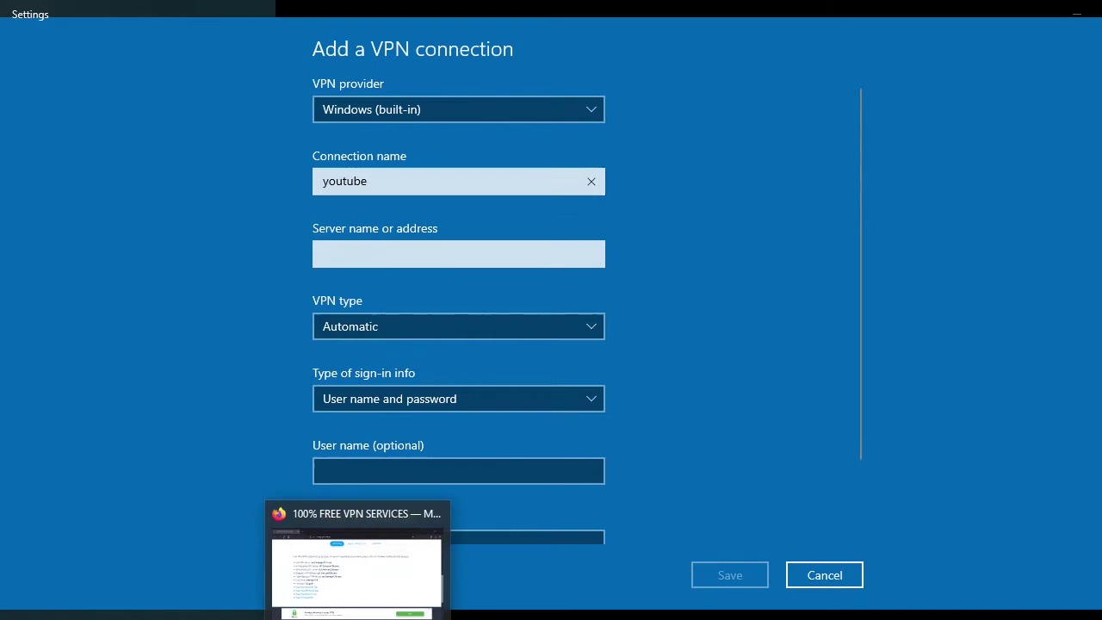
click(358, 569)
scroll(181, 198, up, 5)
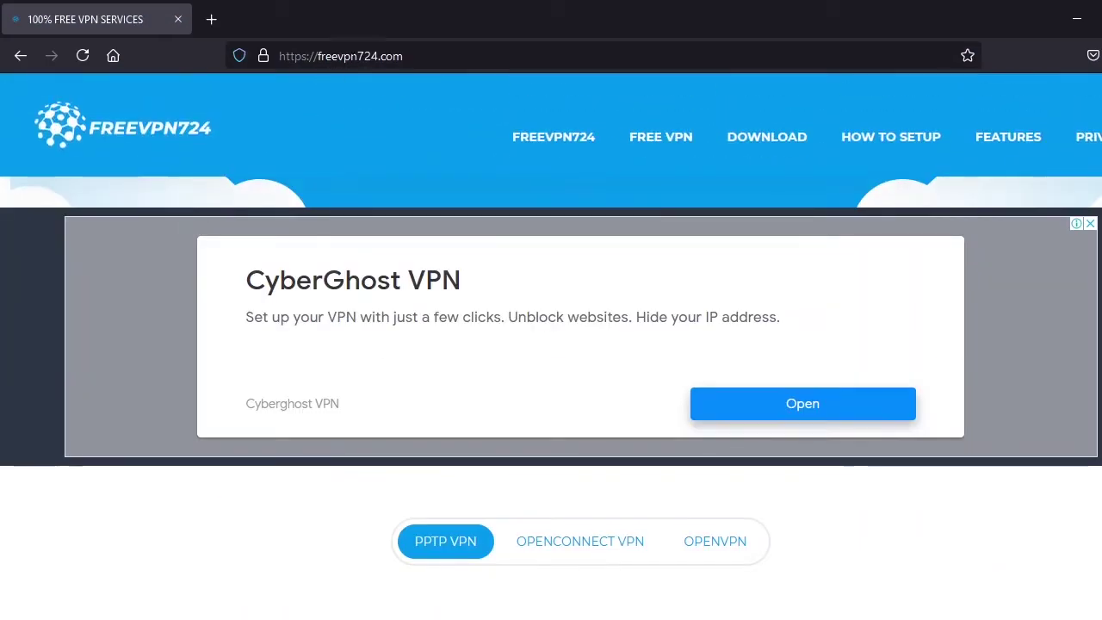
scroll(360, 87, down, 4)
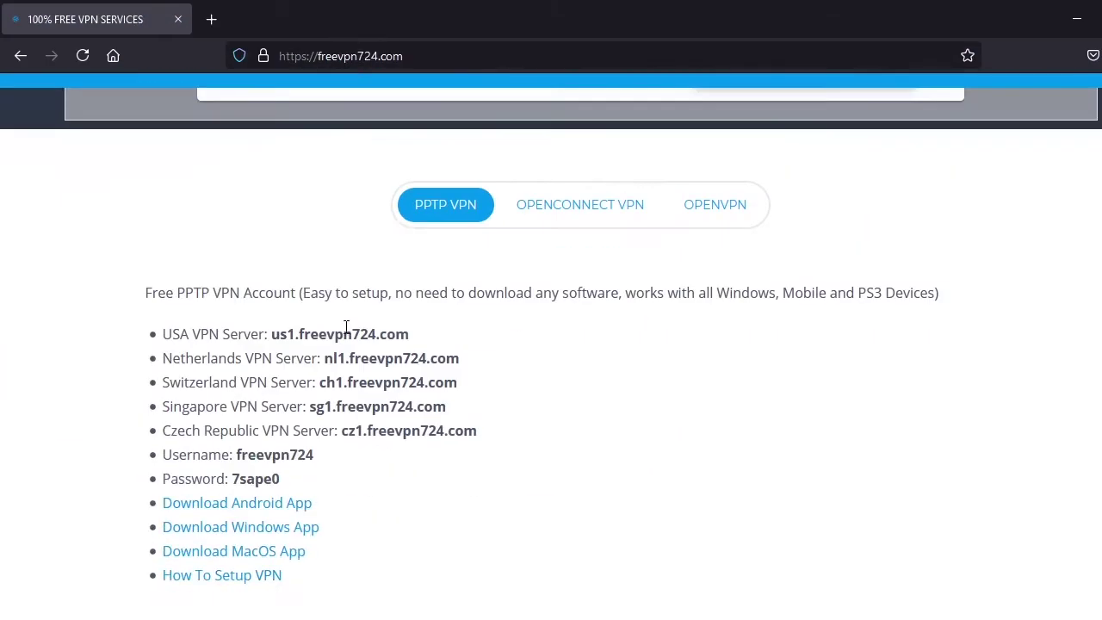
scroll(360, 203, up, 1)
scroll(364, 142, up, 1)
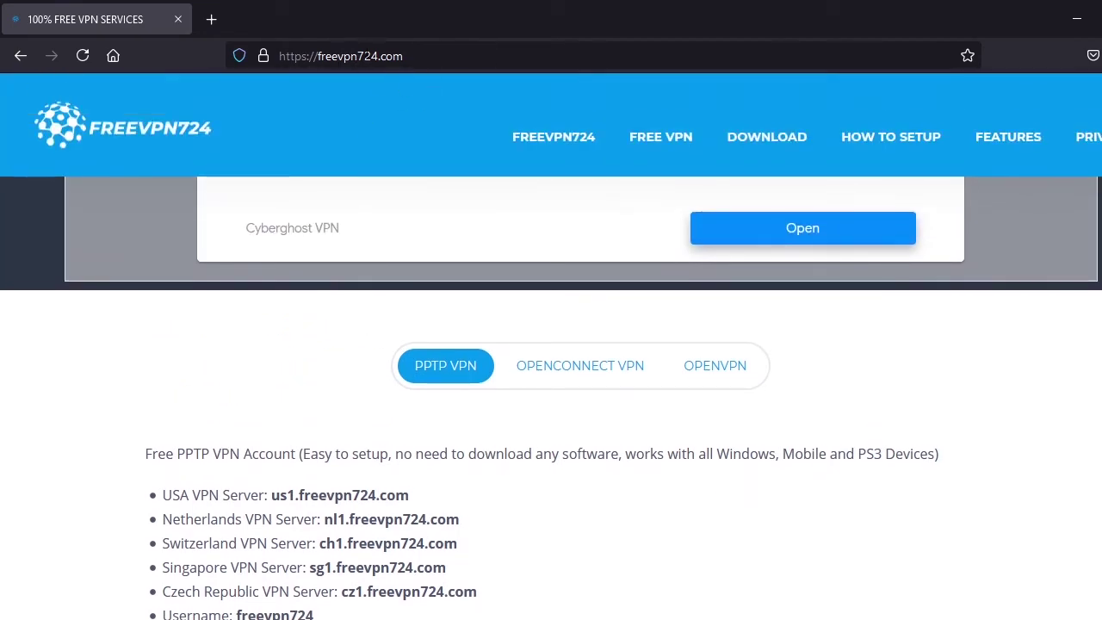
scroll(349, 390, down, 3)
scroll(336, 398, up, 1)
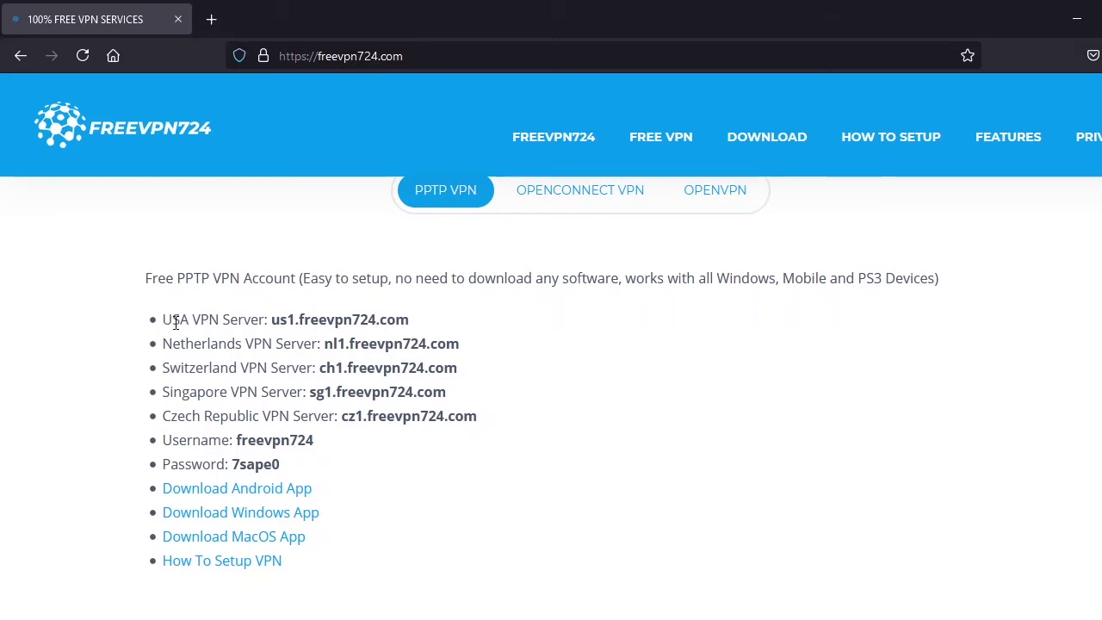
Step: Copy the USA server address us1.freevpn724.com and return to the form's Server name field
drag(168, 323, 413, 328)
key(ctrl+c)
click(277, 324)
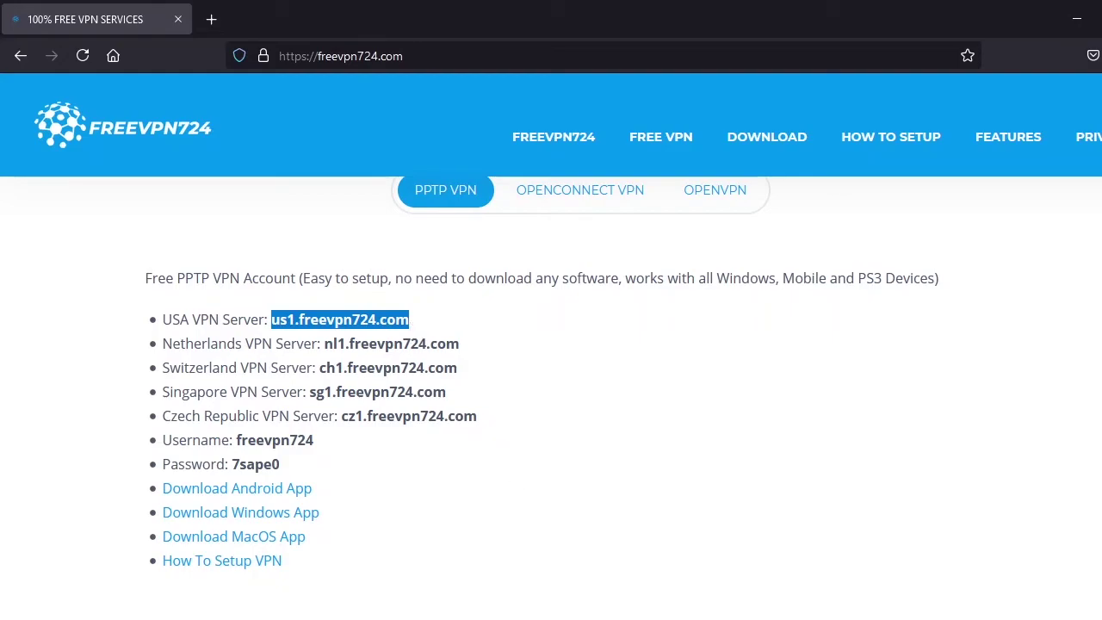
key(alt+Tab)
click(385, 248)
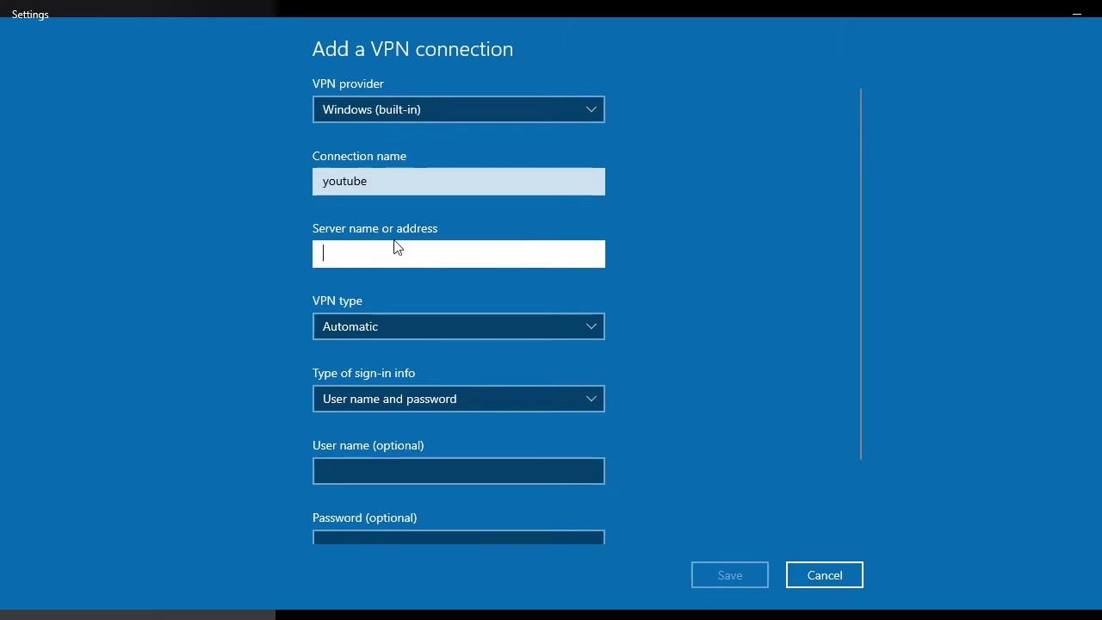
Step: Paste us1.freevpn724.com as the server name or address
key(ctrl+v)
click(421, 286)
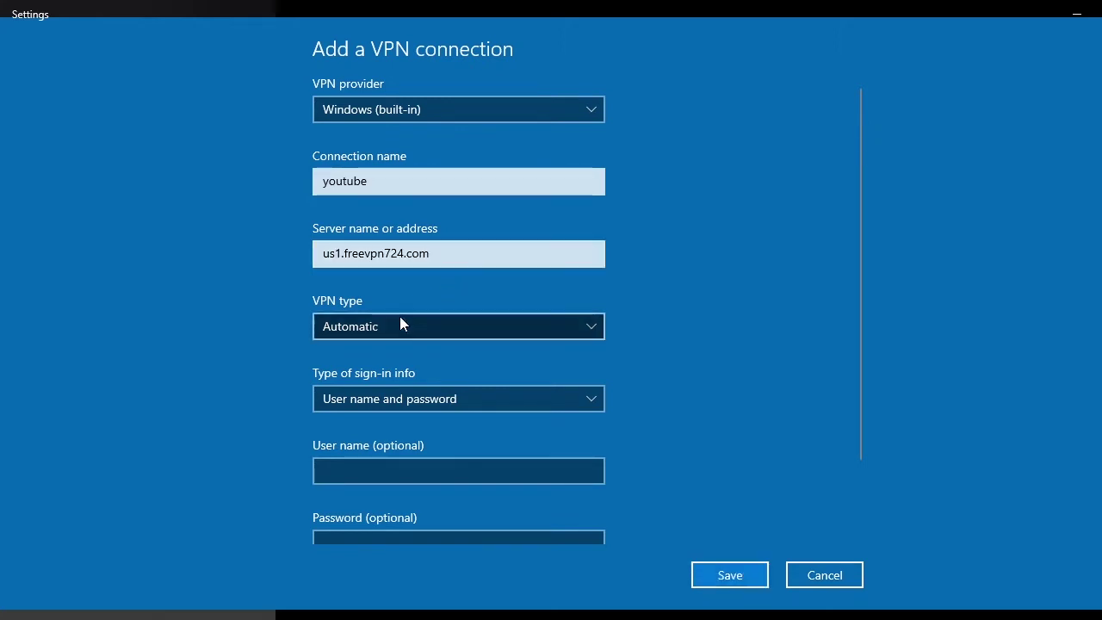
scroll(399, 321, down, 1)
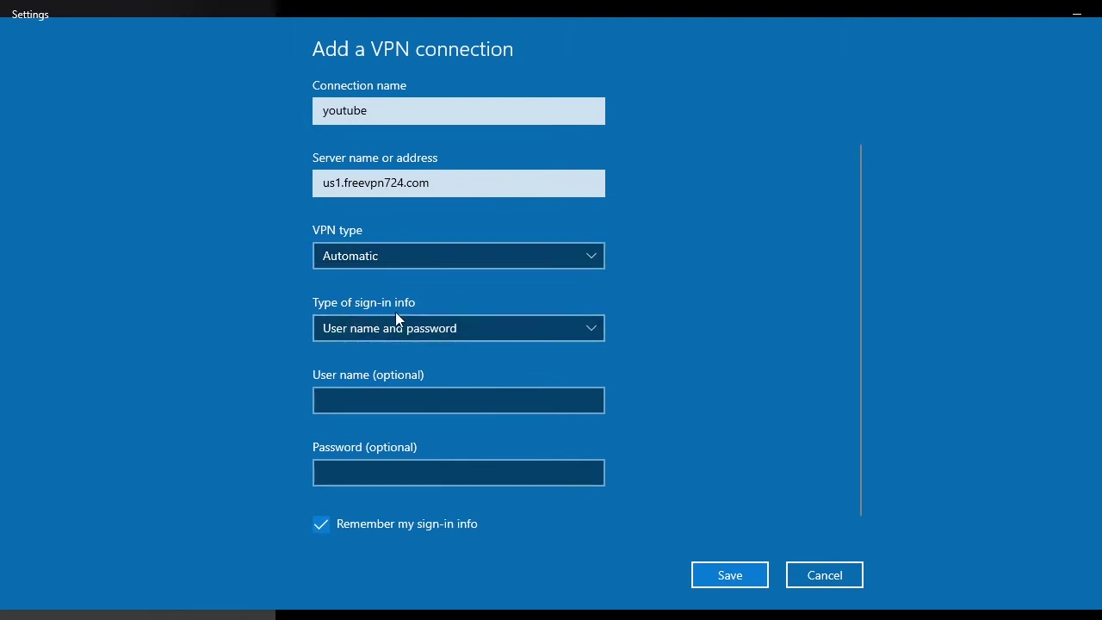
scroll(396, 335, down, 1)
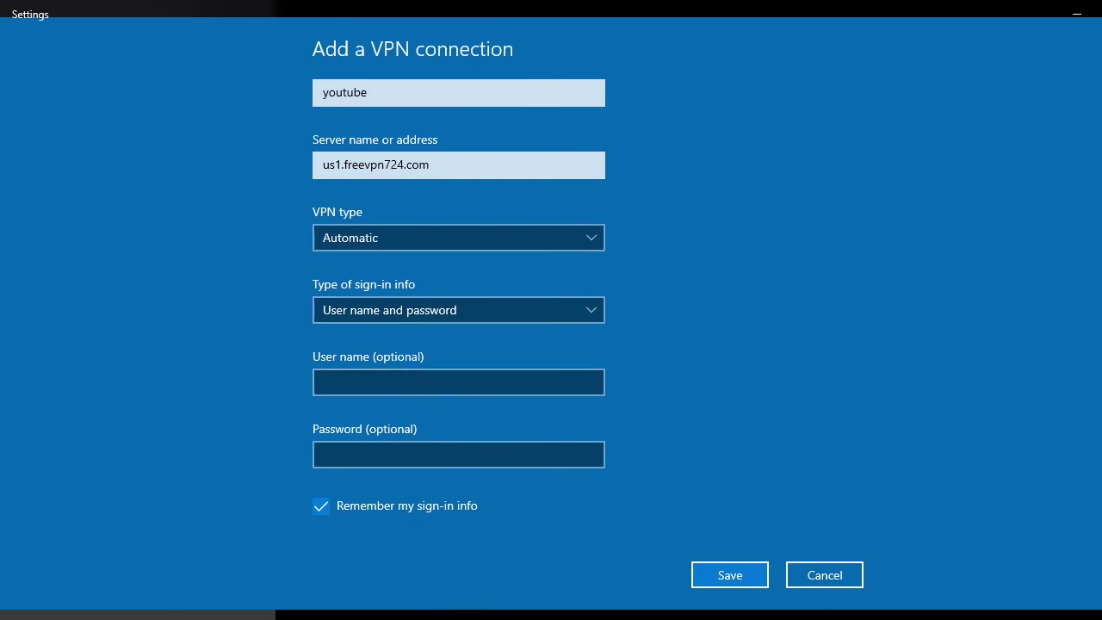
Step: Copy the provider's user name from the freevpn724 page into the User name field
key(alt+Tab)
scroll(276, 434, down, 3)
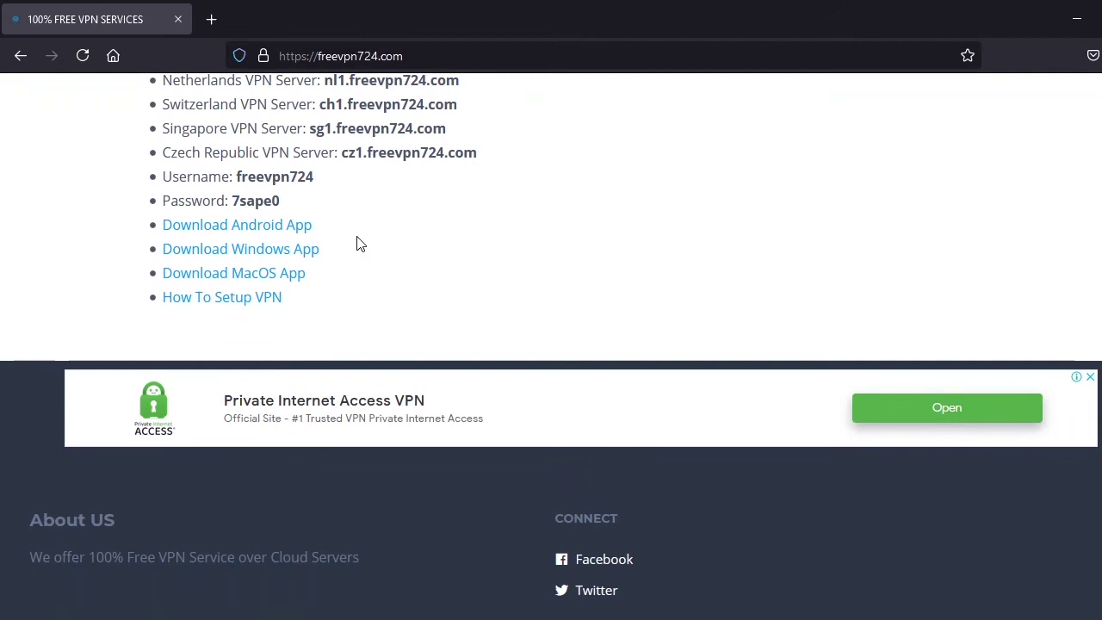
drag(237, 176, 317, 187)
key(ctrl+c)
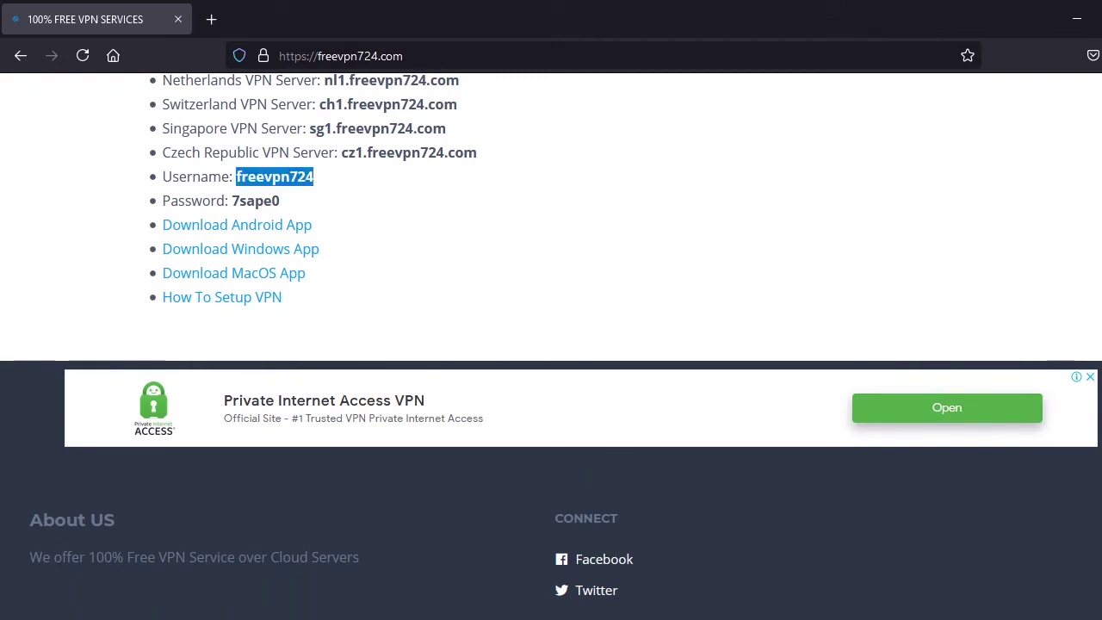
click(484, 560)
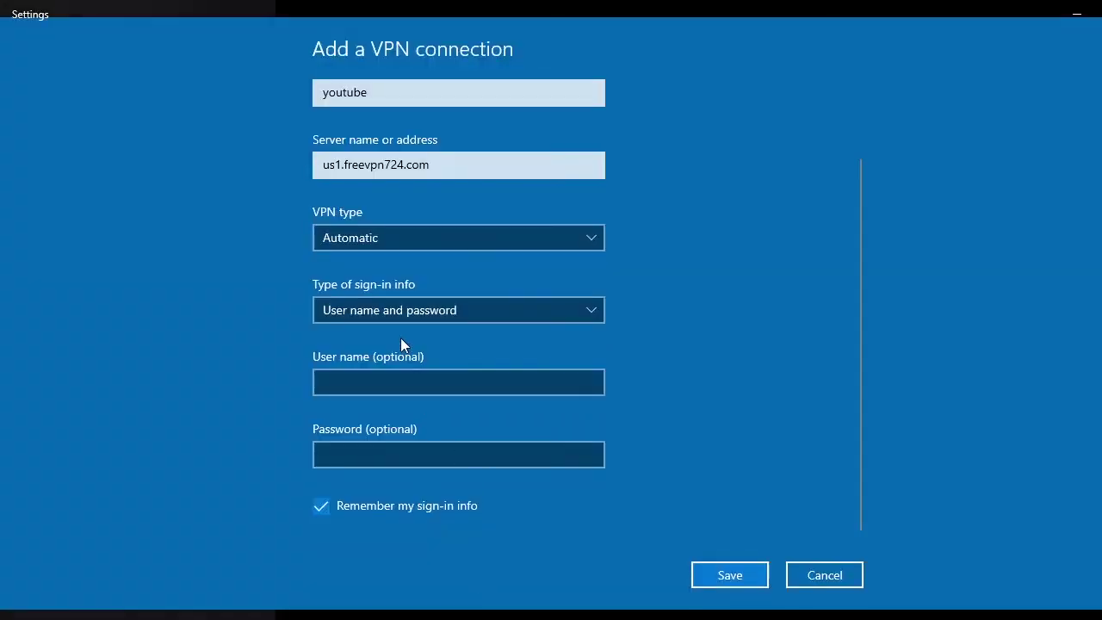
click(387, 381)
key(ctrl+v)
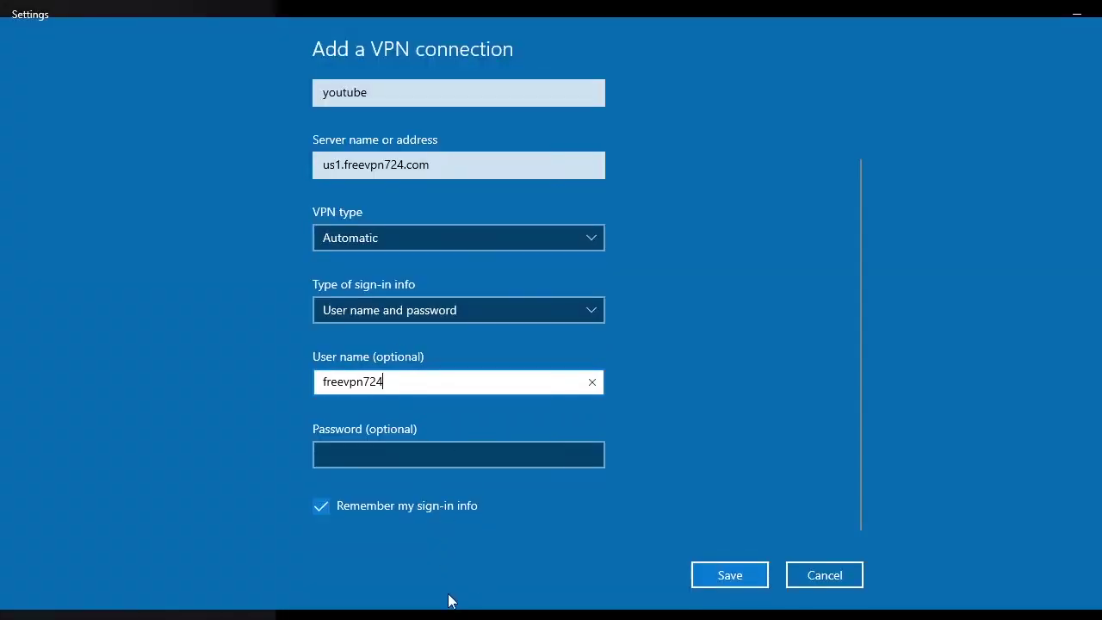
Step: Copy the provider's password from the page into the Password field
click(440, 615)
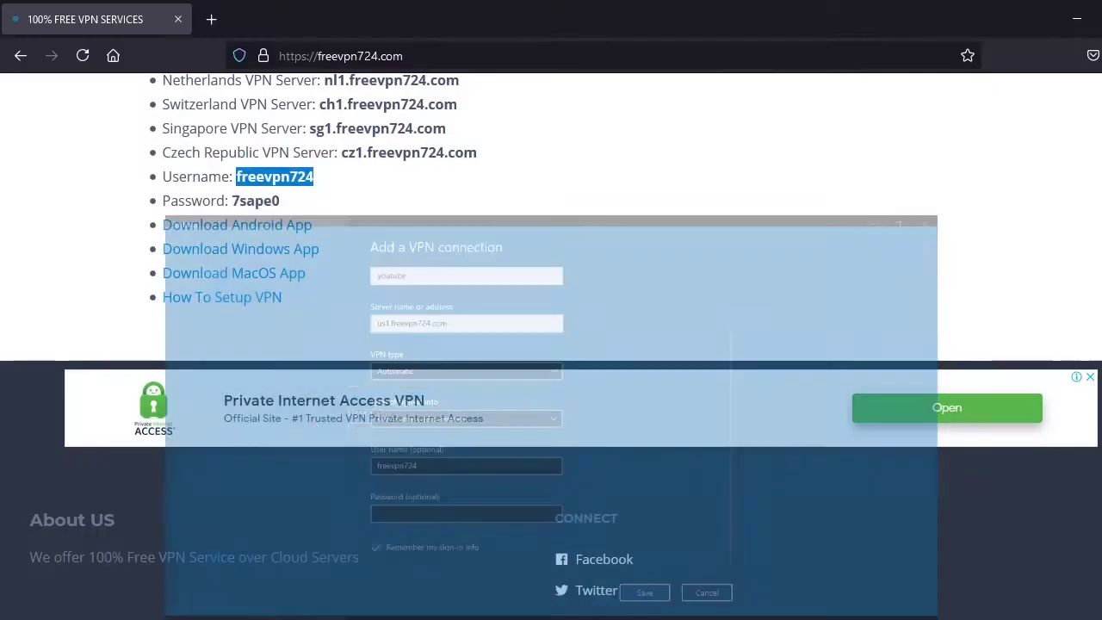
drag(276, 202, 234, 205)
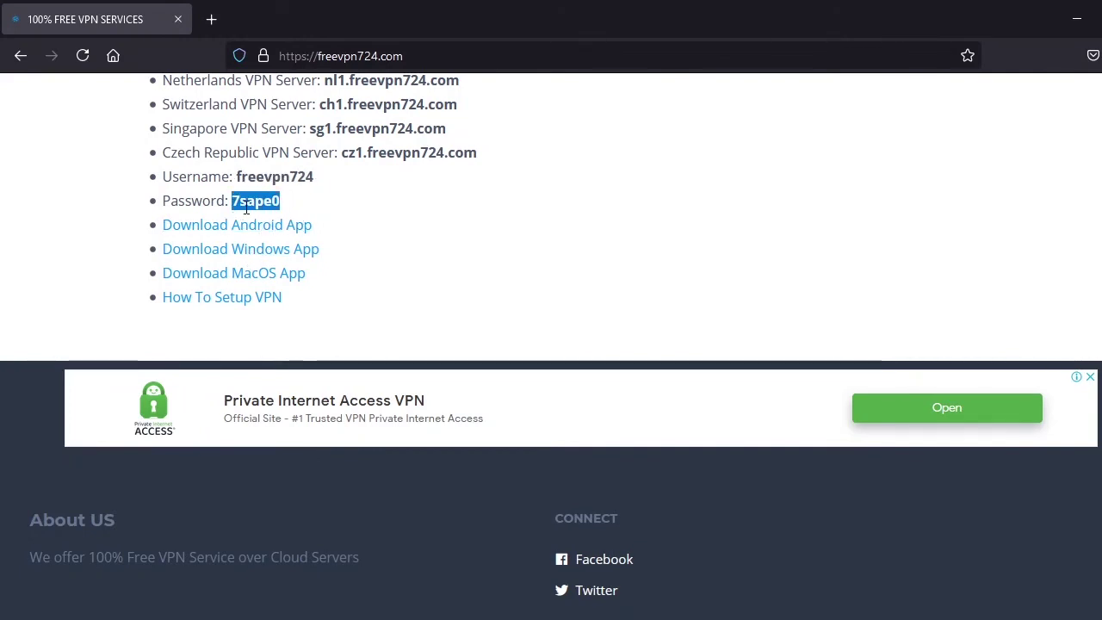
click(510, 613)
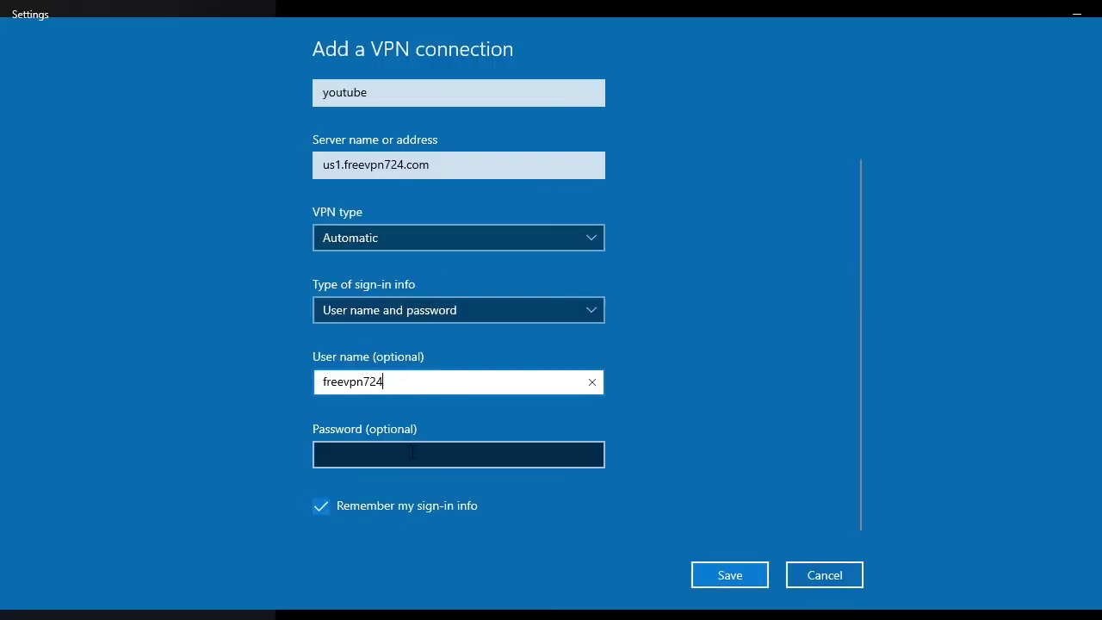
click(413, 452)
key(ctrl+v)
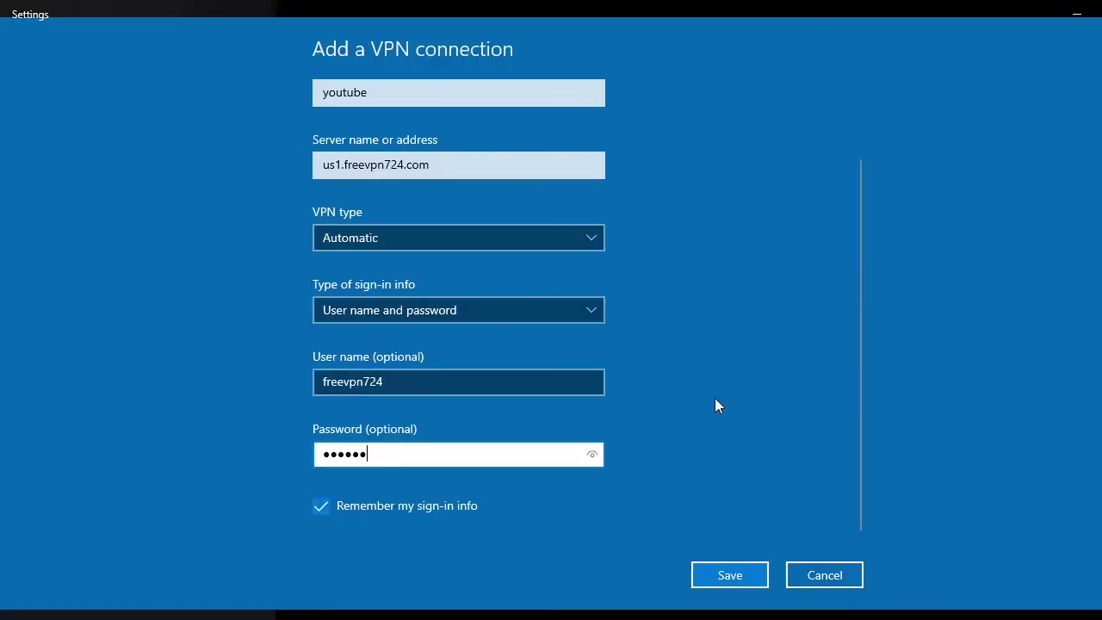
scroll(665, 333, up, 2)
scroll(813, 468, down, 2)
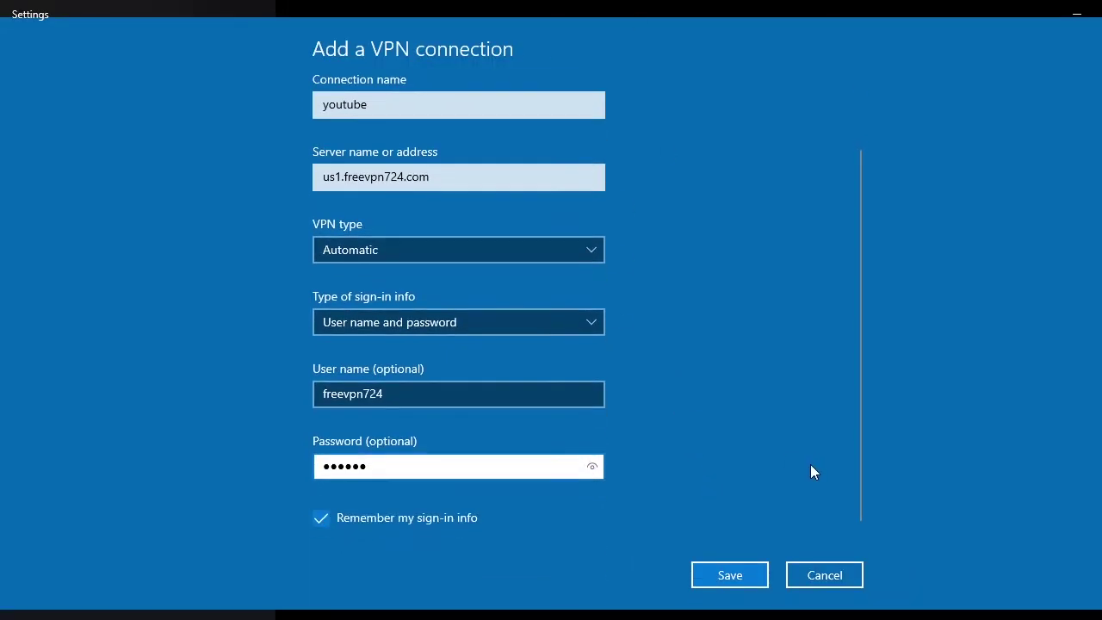
Step: Save the youtube VPN connection, then connect it until its status shows Connected
click(730, 577)
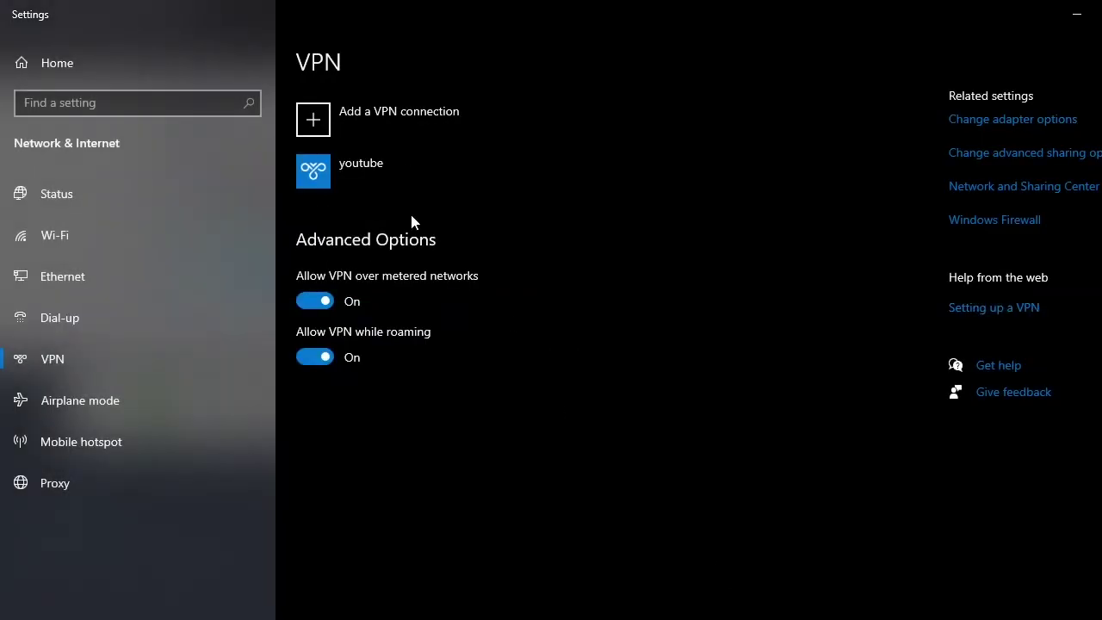
click(397, 174)
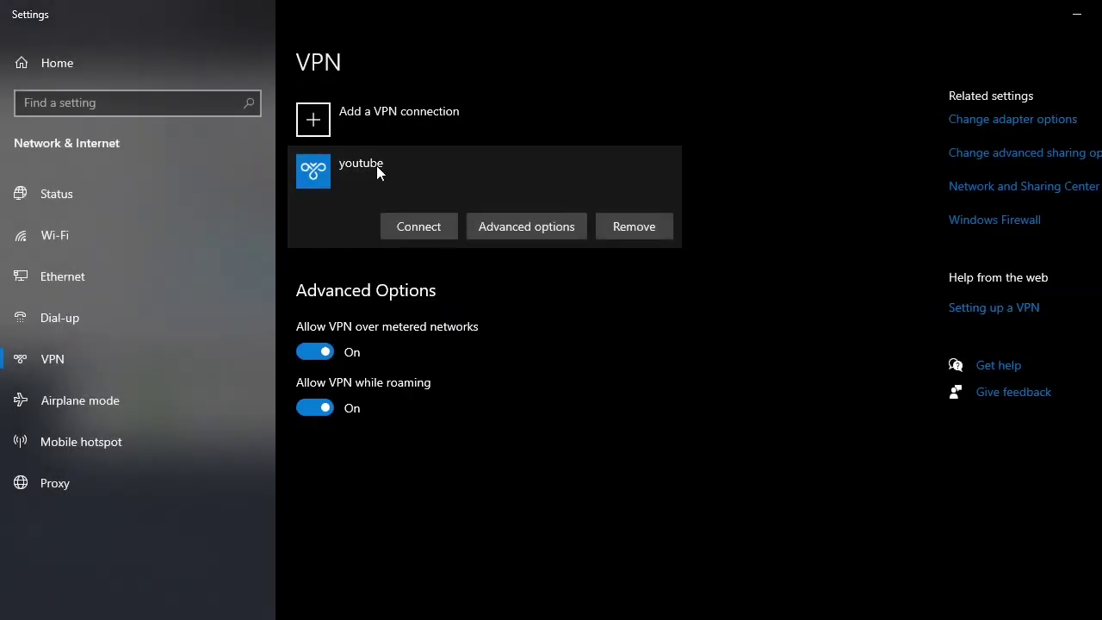
click(436, 227)
click(425, 224)
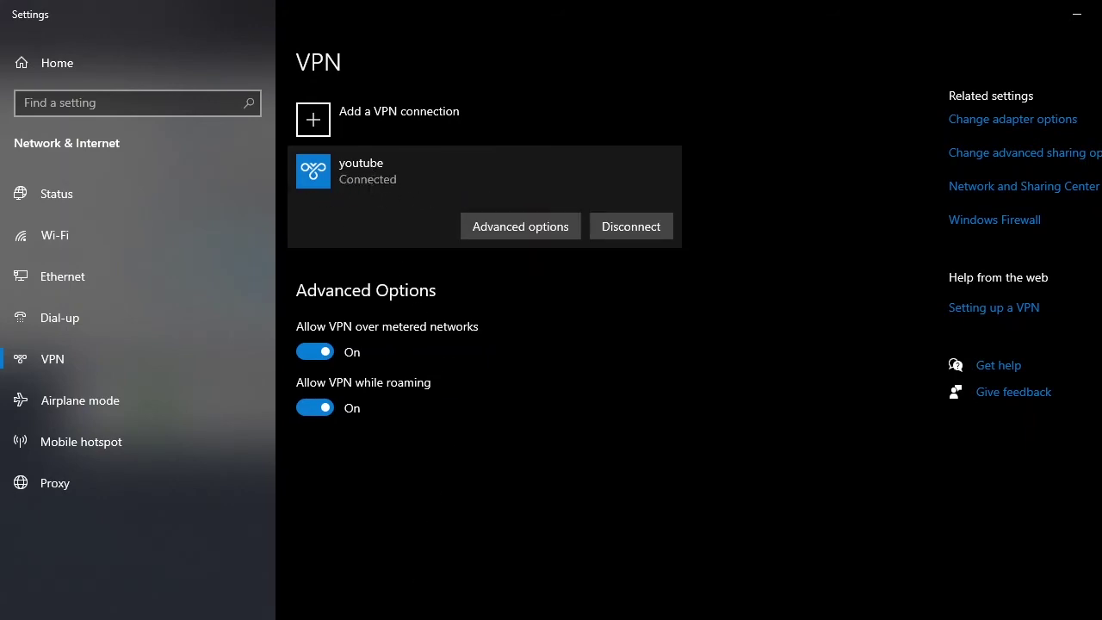
Step: Search Google for 'what is my ip address' in a new Firefox tab
key(alt+Tab)
click(207, 17)
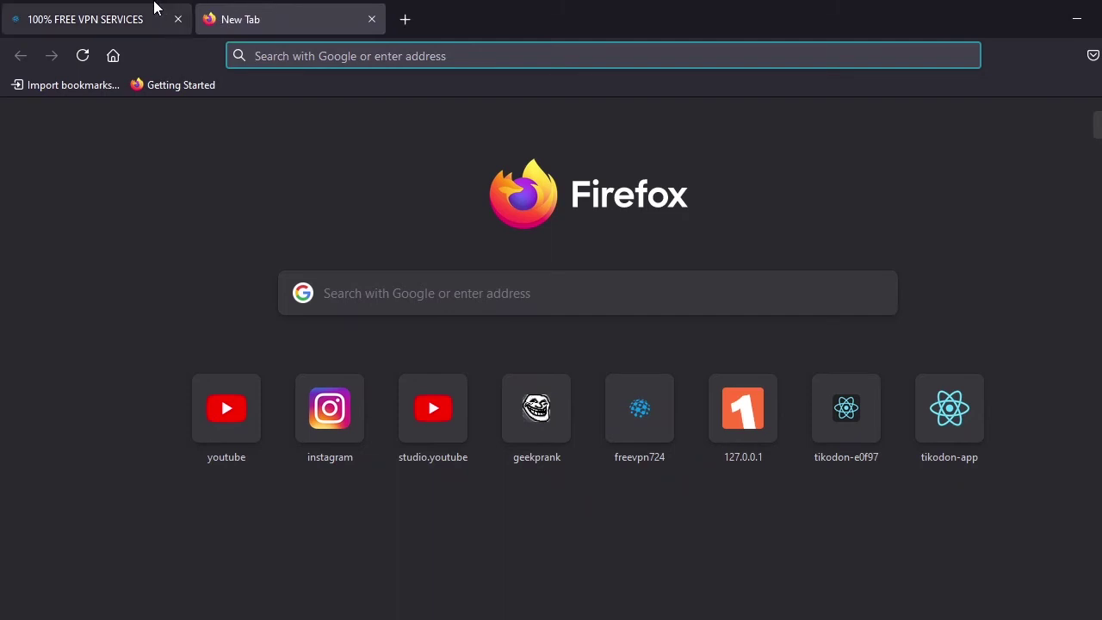
click(286, 58)
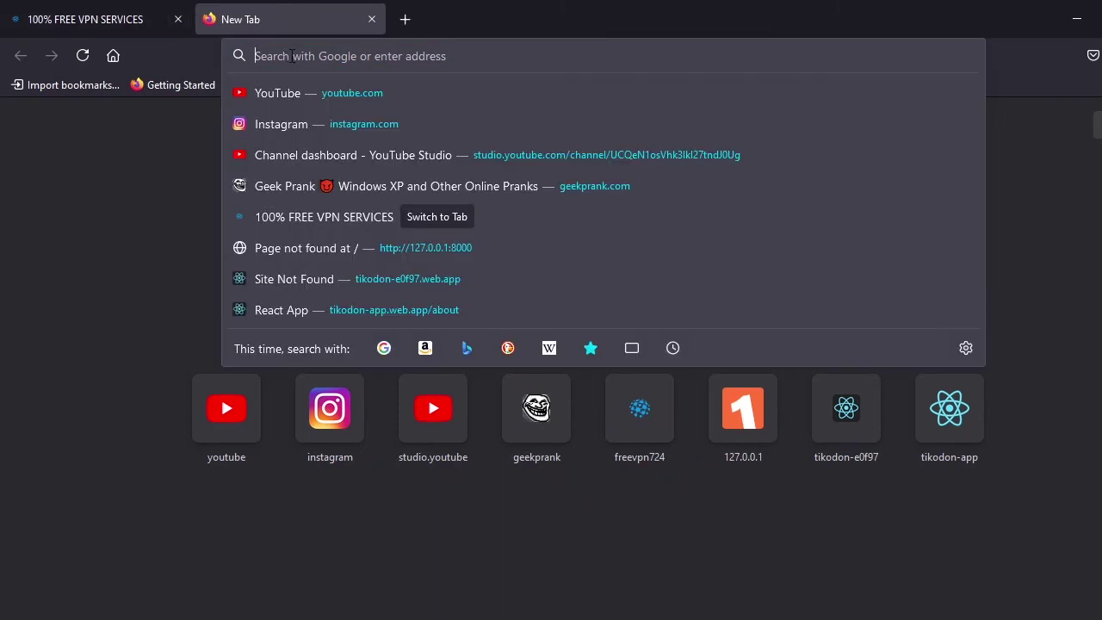
text(what is my ip address)
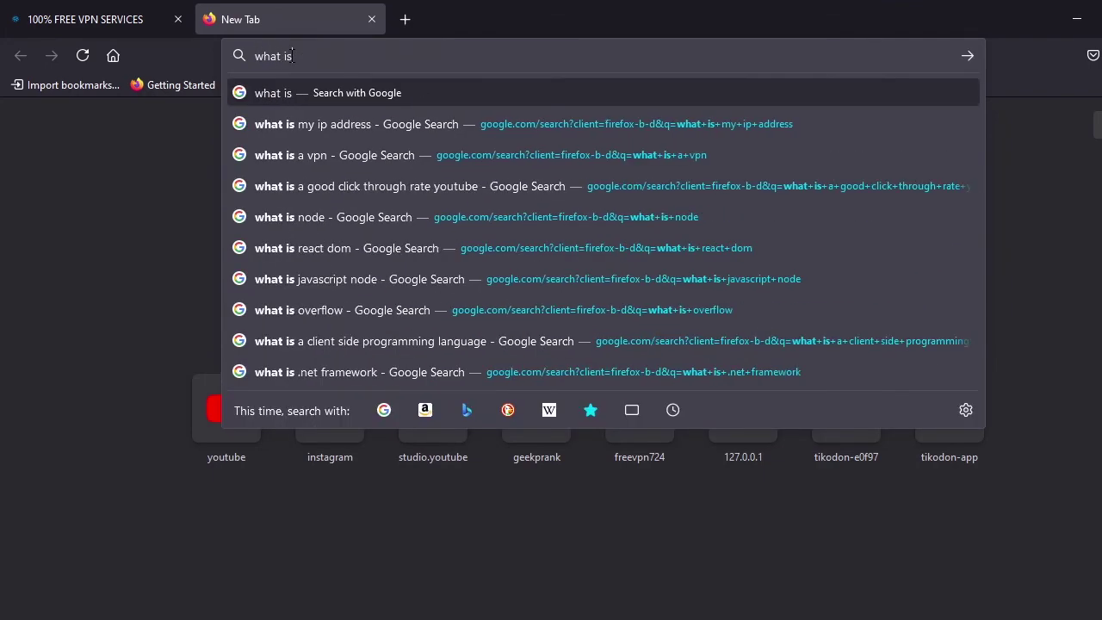
key(Return)
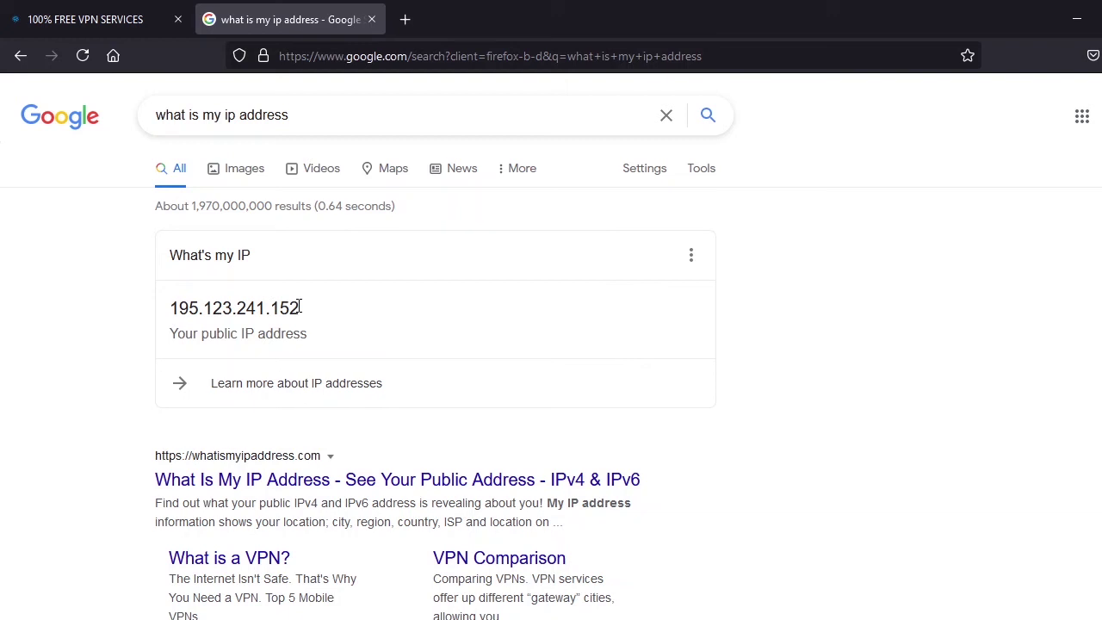
Step: Highlight the public IP 195.123.241.152 shown in the search results
drag(299, 308, 170, 308)
click(126, 311)
mouse_move(173, 305)
mouse_down()
mouse_move(320, 310)
mouse_move(169, 323)
mouse_up()
click(312, 311)
click(1083, 18)
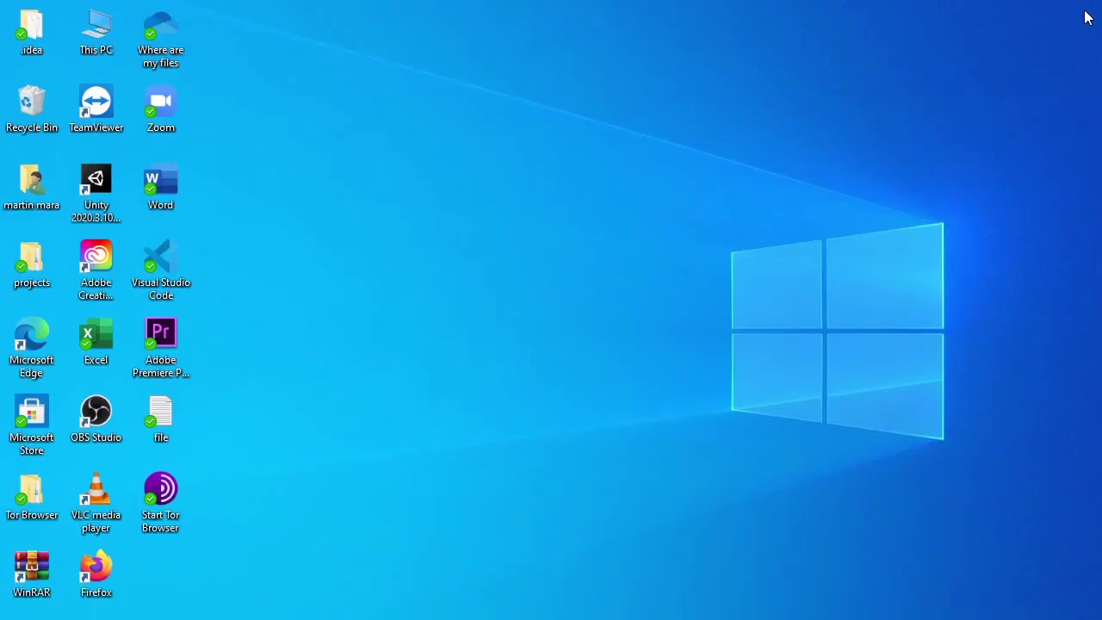